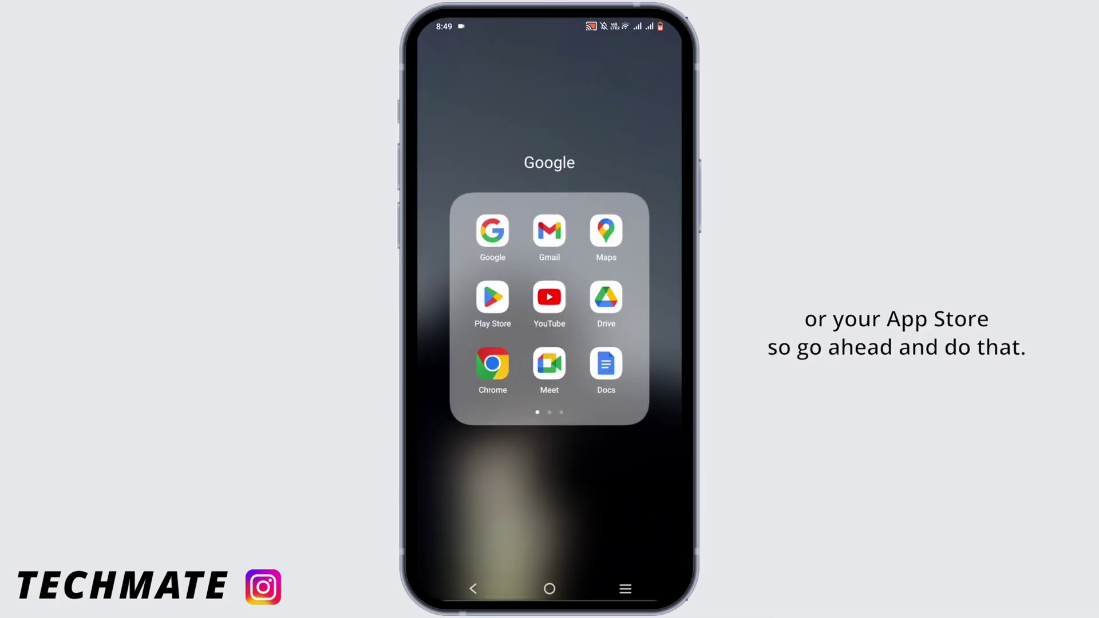
Search Google Play Store for Instagram to check it is up to date
click(493, 297)
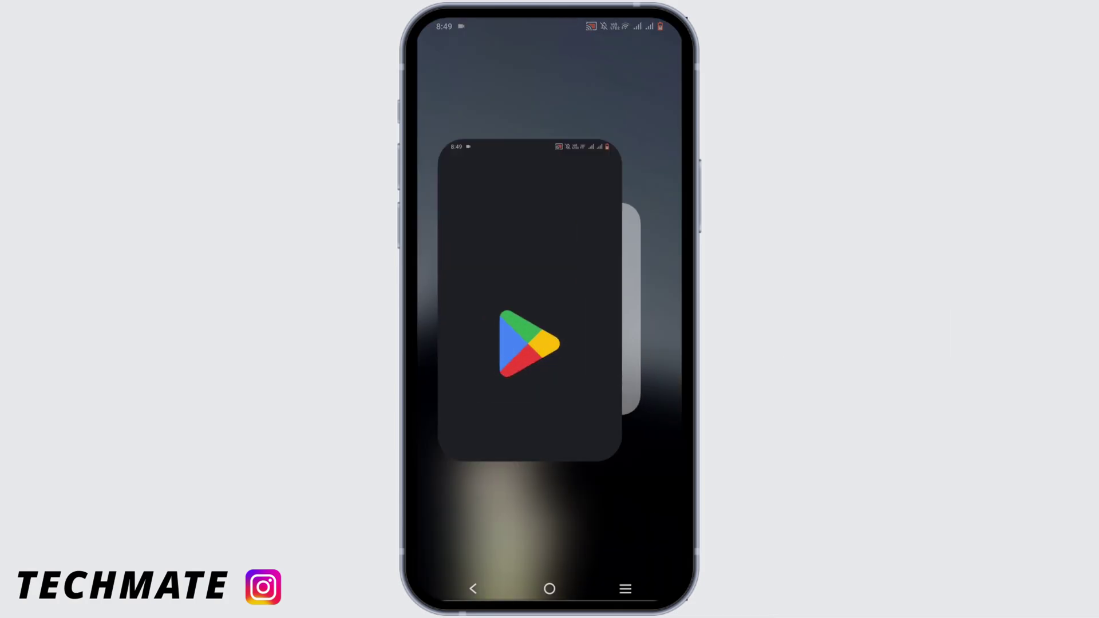
click(515, 57)
click(572, 97)
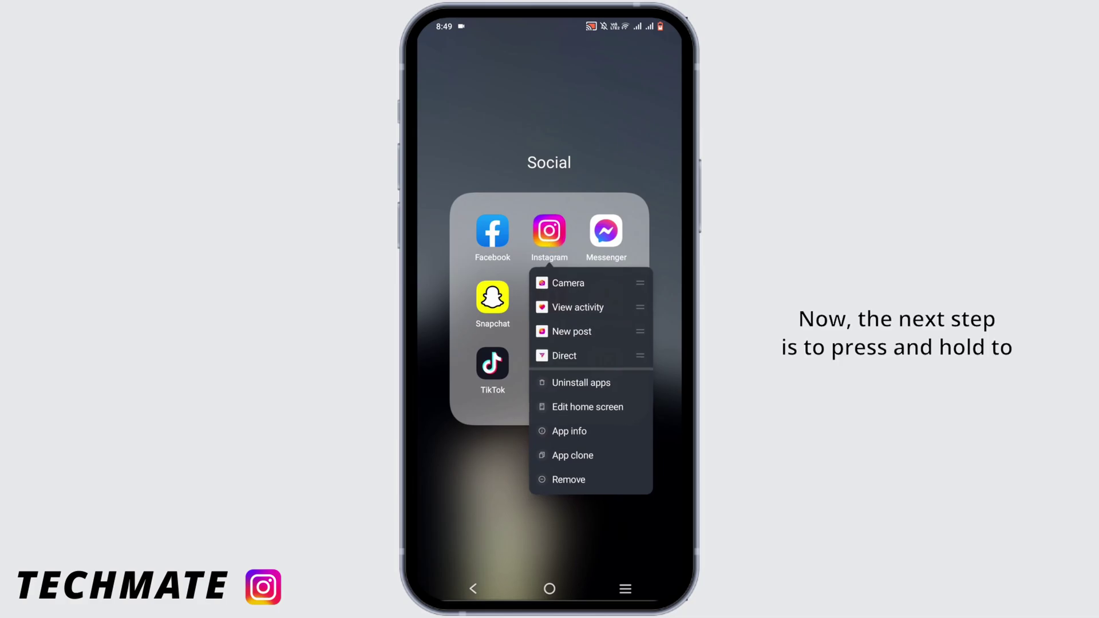
Clear Instagram's cached data to 0 B from its App info storage page
click(596, 432)
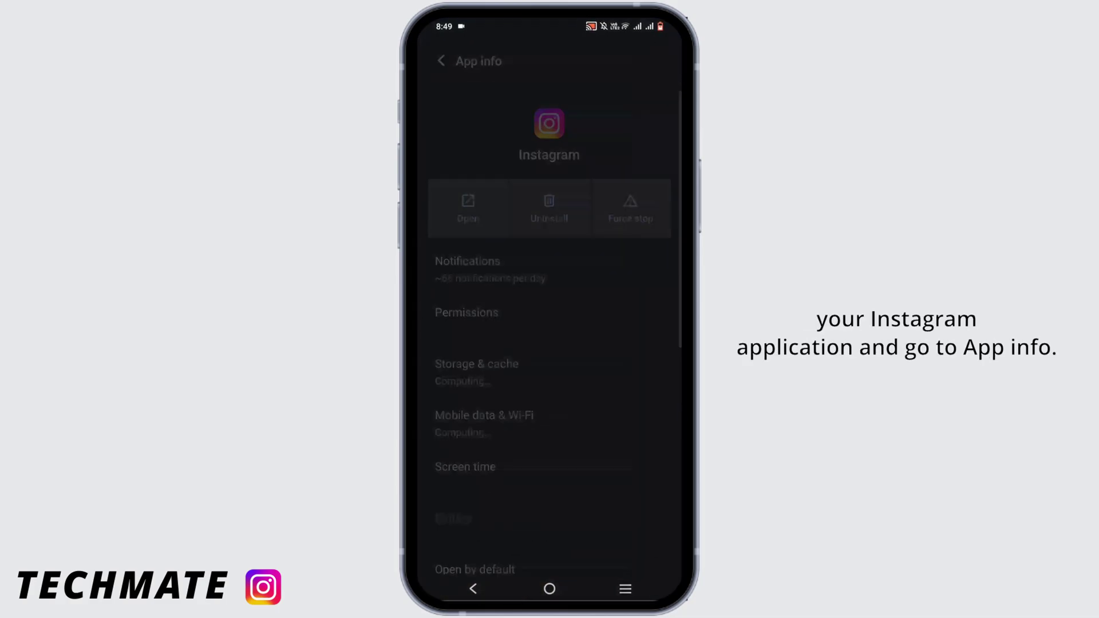
click(499, 372)
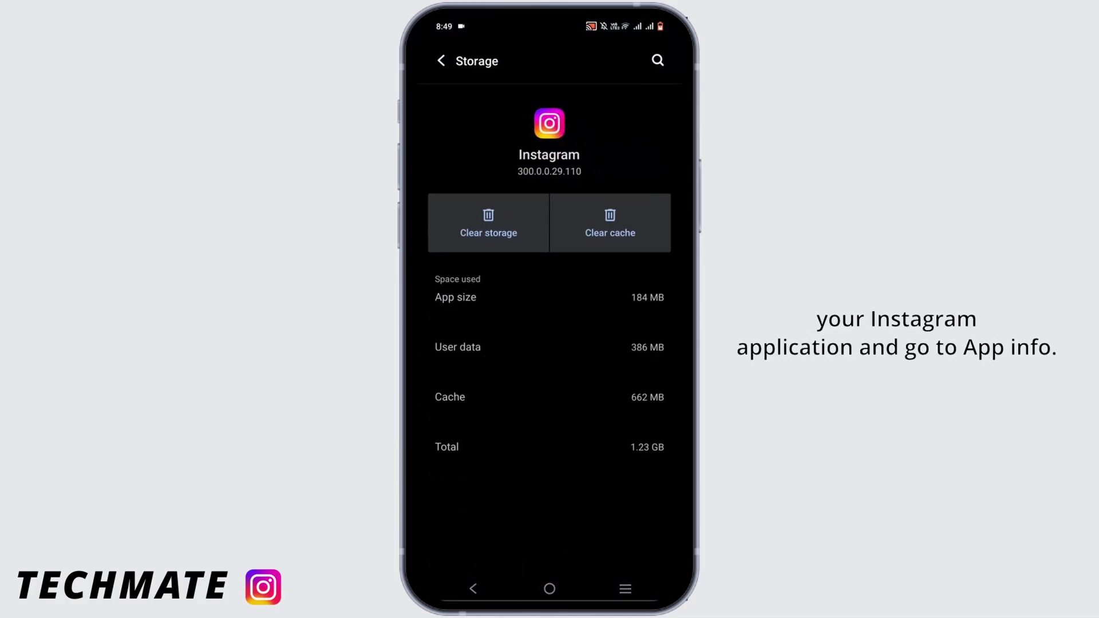
click(618, 225)
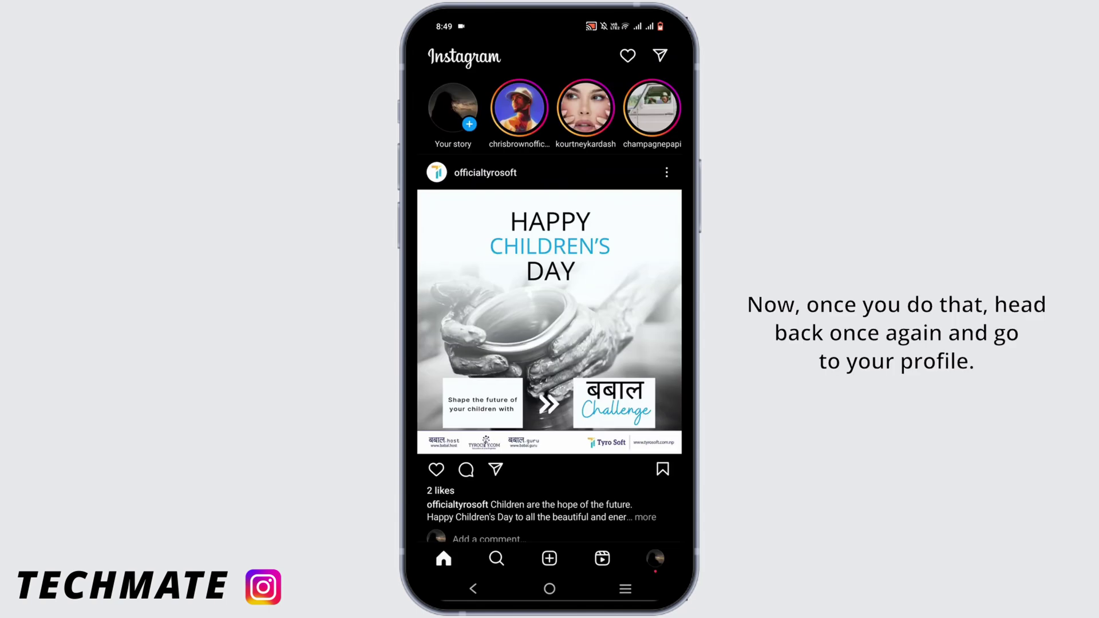
From the profile, go to Settings > Account and begin switching to a professional account
click(655, 559)
click(660, 56)
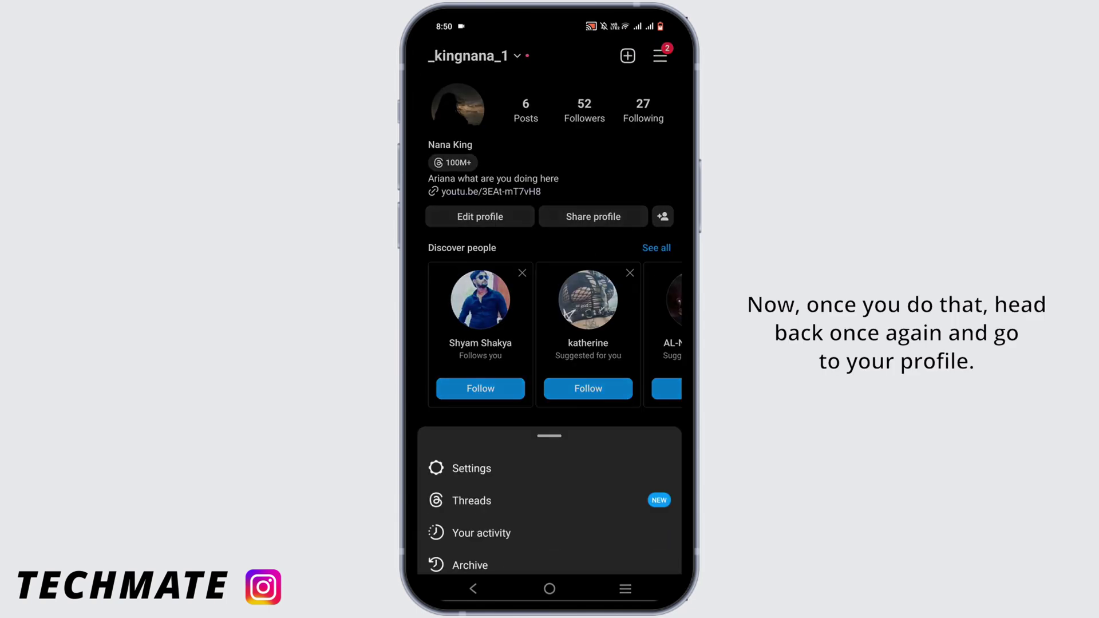
click(567, 257)
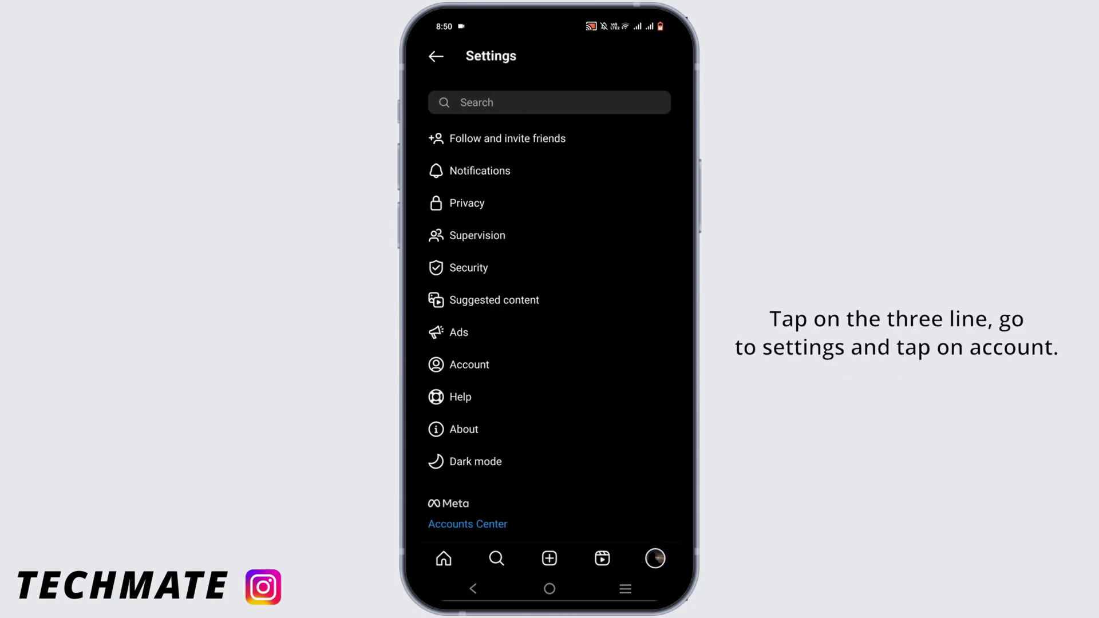
click(525, 361)
mouse_move(544, 399)
mouse_down()
mouse_move(544, 366)
mouse_move(579, 303)
mouse_up()
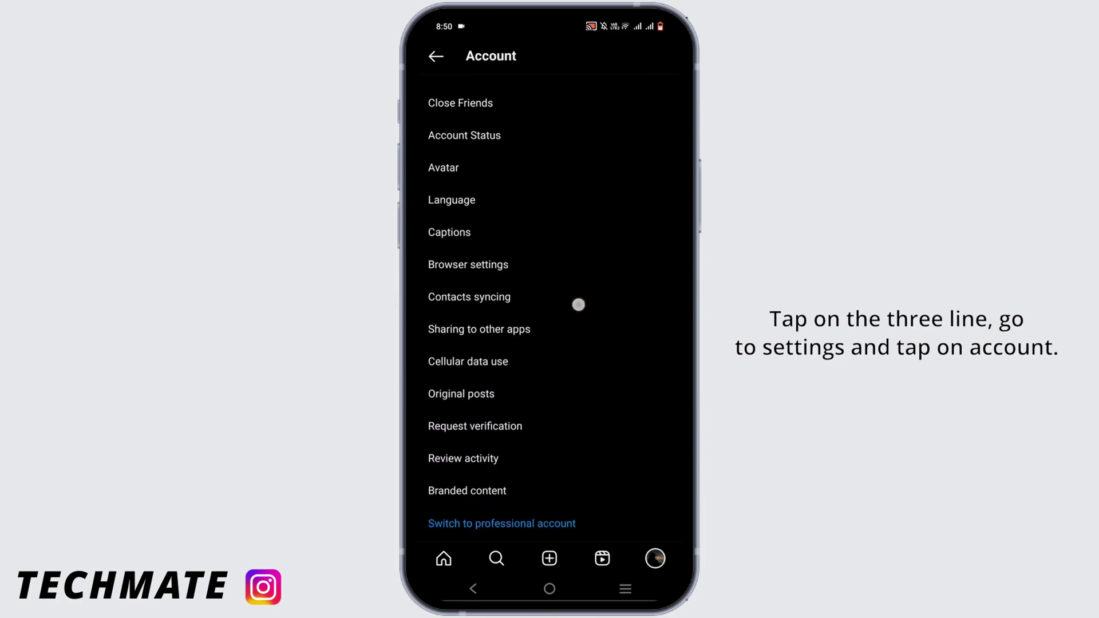
click(501, 524)
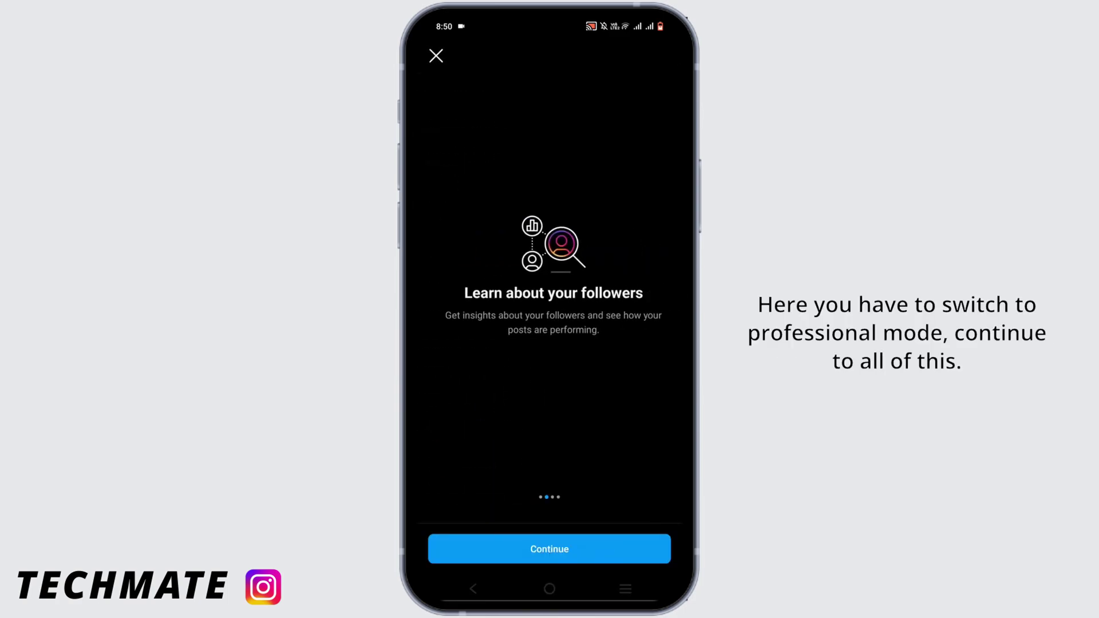
Complete the professional setup as an Artist and return to the profile with its dashboard
click(550, 549)
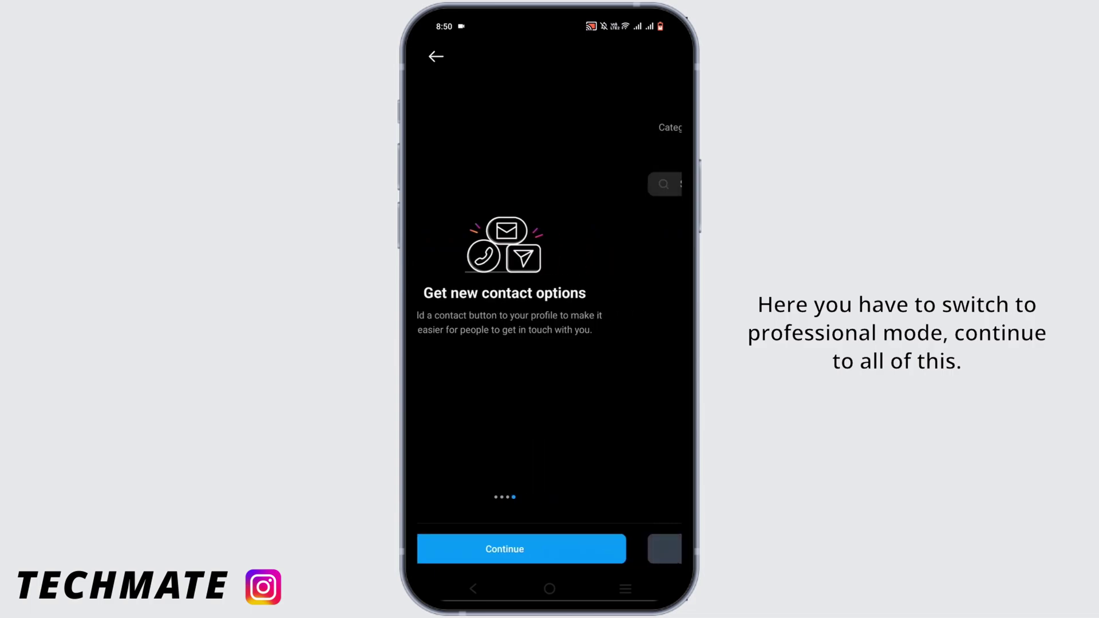
click(633, 250)
click(550, 549)
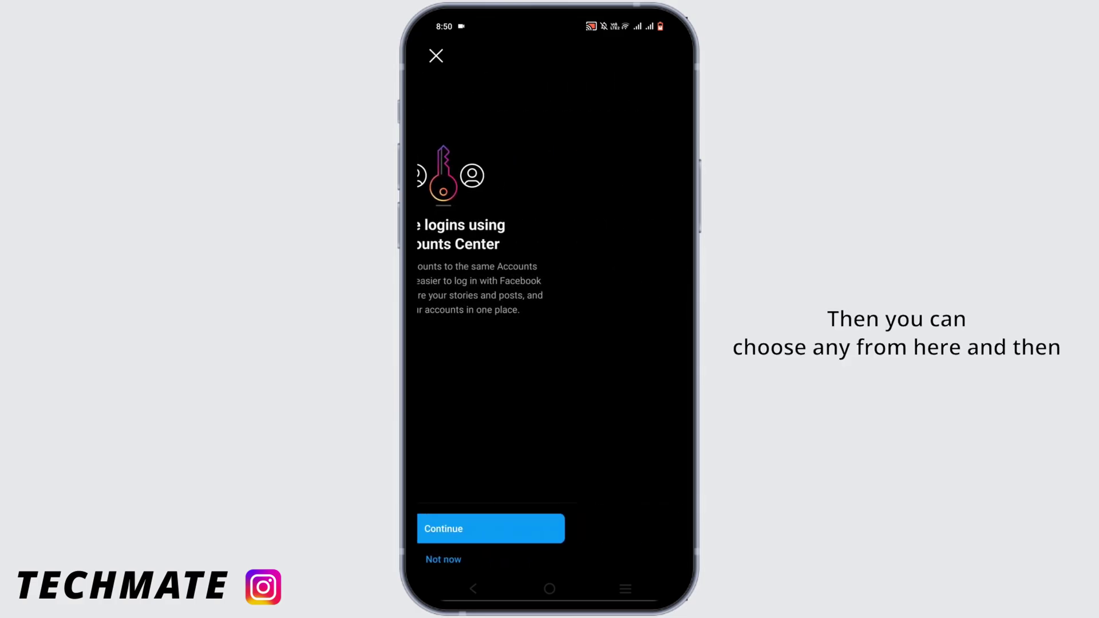
click(436, 56)
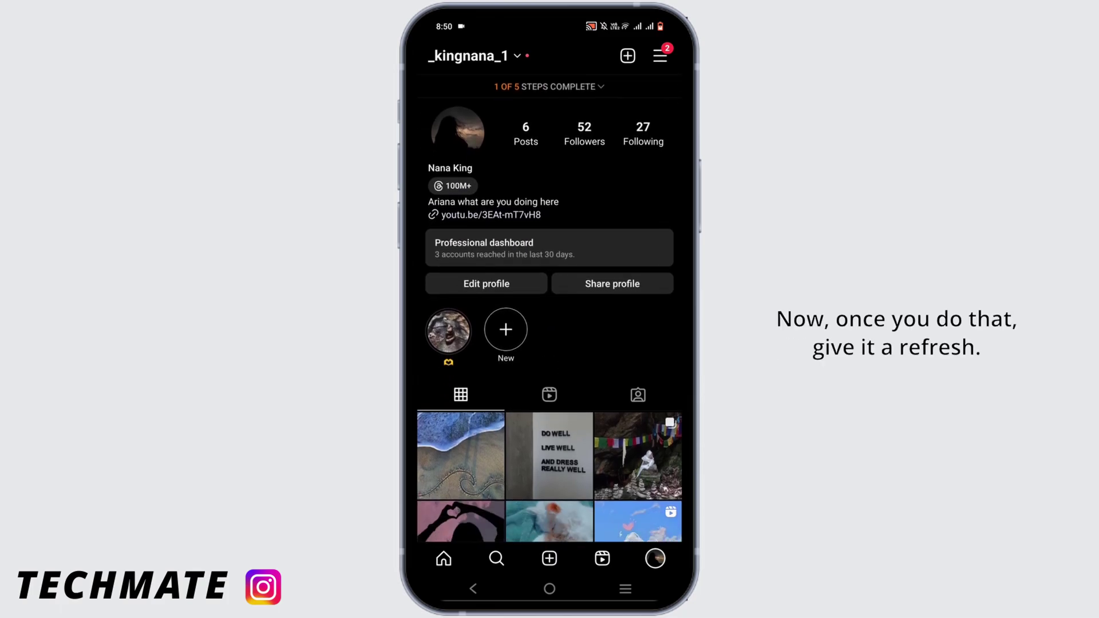
Via Settings > Account > Switch account type, confirm switching back to a personal account
click(659, 56)
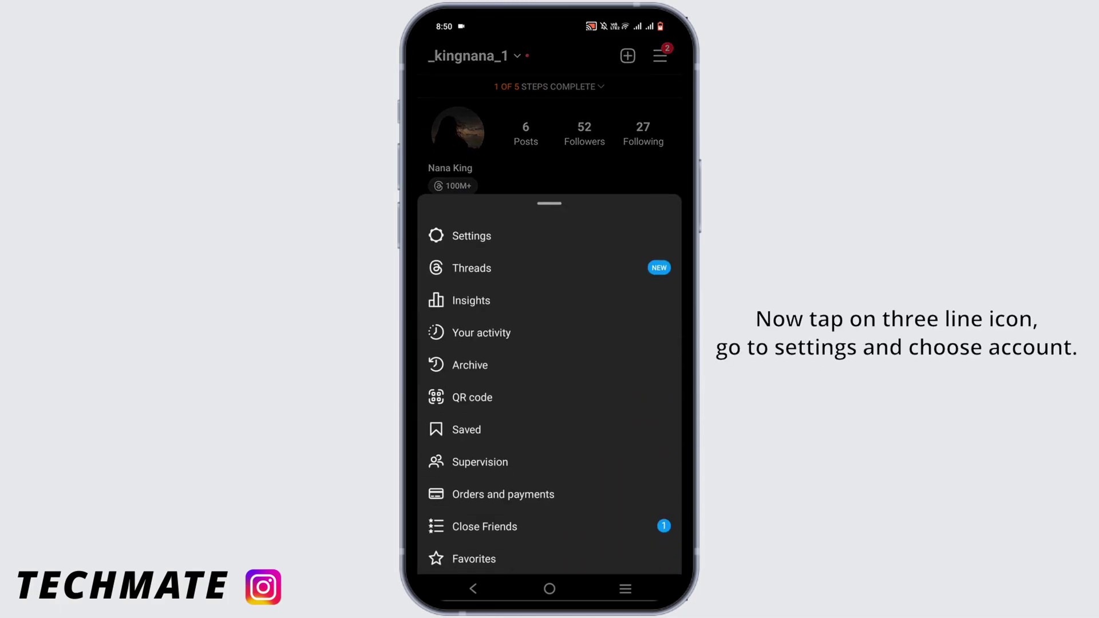
click(464, 235)
click(493, 397)
scroll(581, 268, down, 3)
click(475, 485)
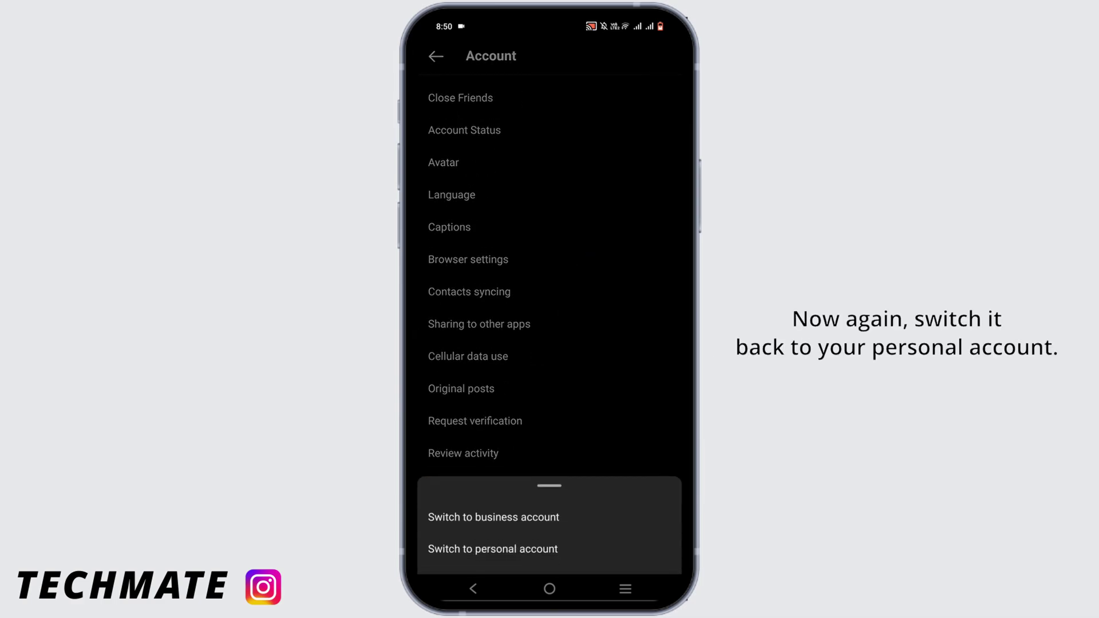
click(491, 549)
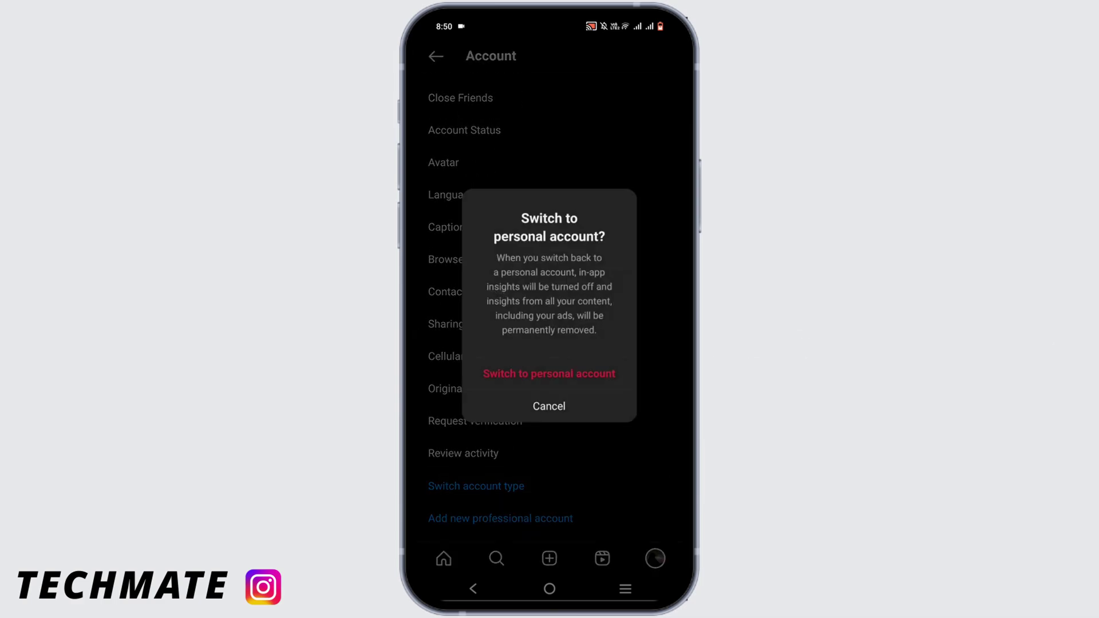
click(550, 373)
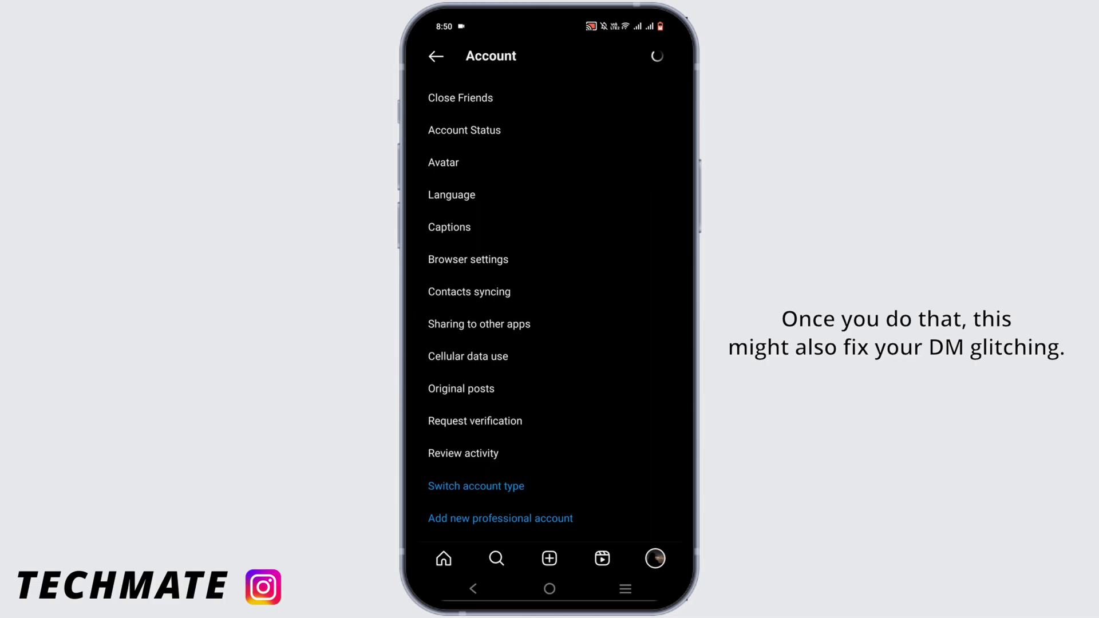